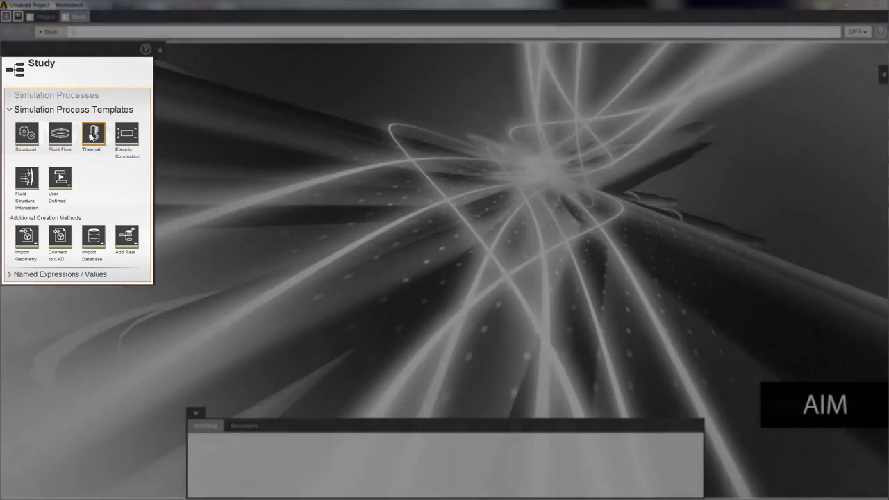
Step: Start a thermal simulation template using thermal and electric conduction physics
click(92, 136)
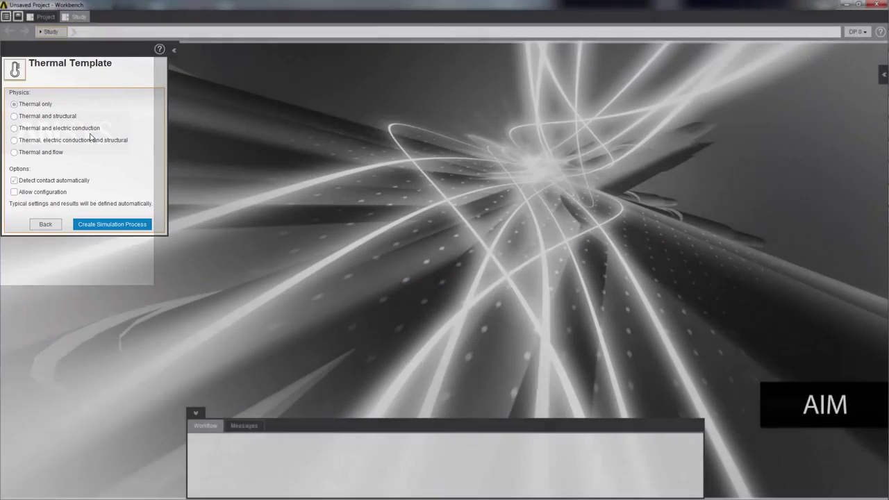
click(14, 128)
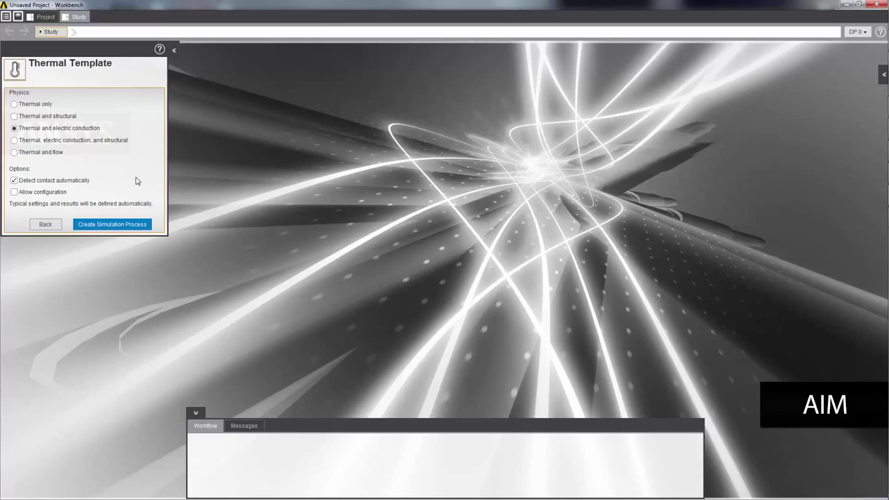
Step: Create the simulation process by importing the cooler.iges geometry file
click(138, 225)
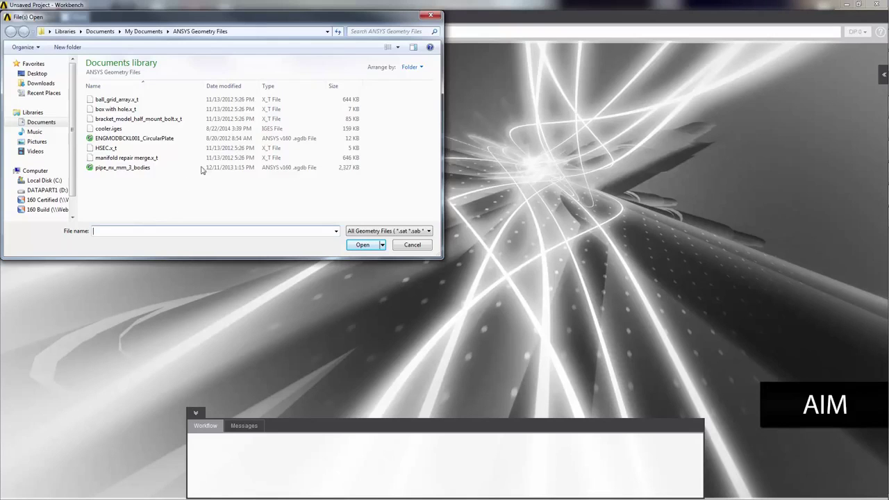
click(113, 130)
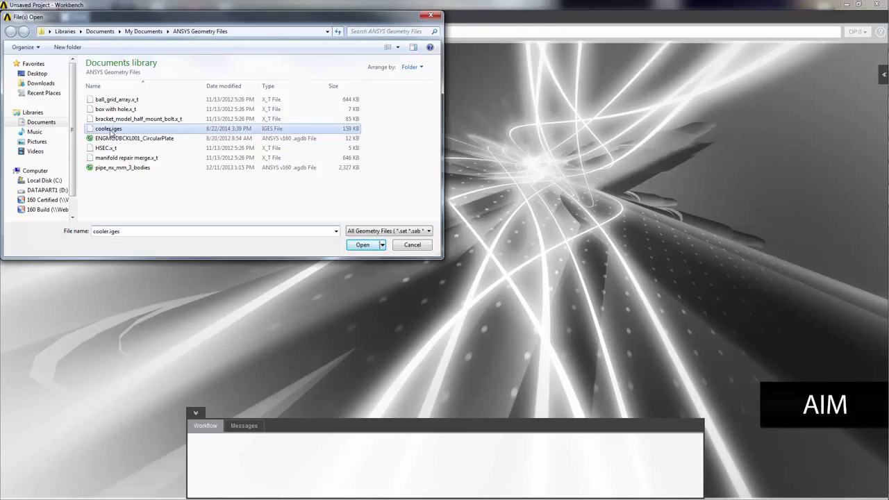
click(363, 246)
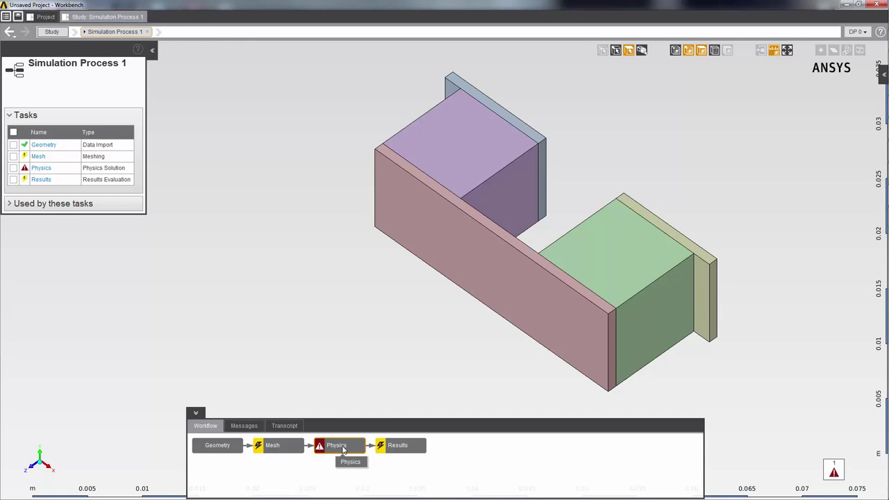
Step: Open the Physics task from the Workflow panel
click(343, 448)
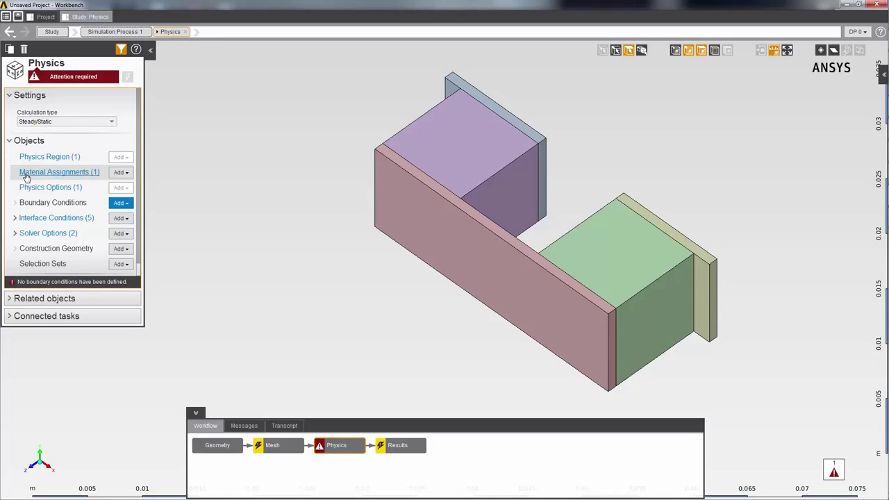
Step: Assign Copper to the two thin end plates and the long front connecting body
click(26, 173)
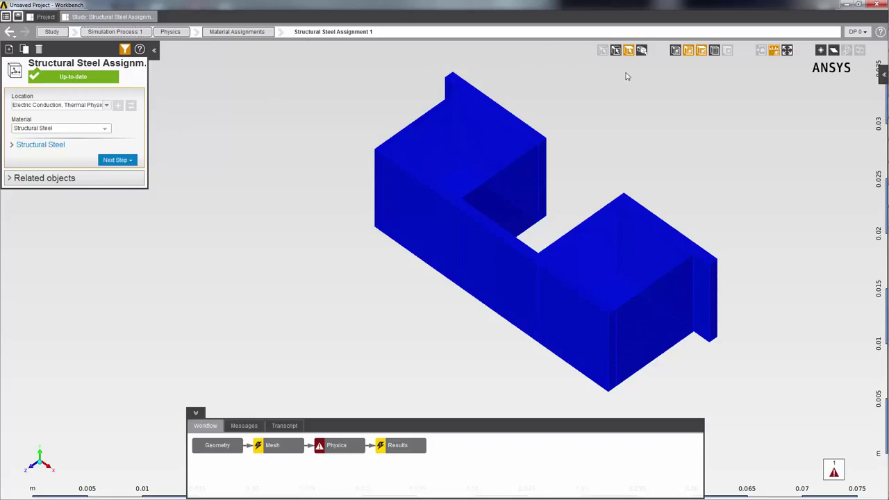
click(642, 51)
click(509, 116)
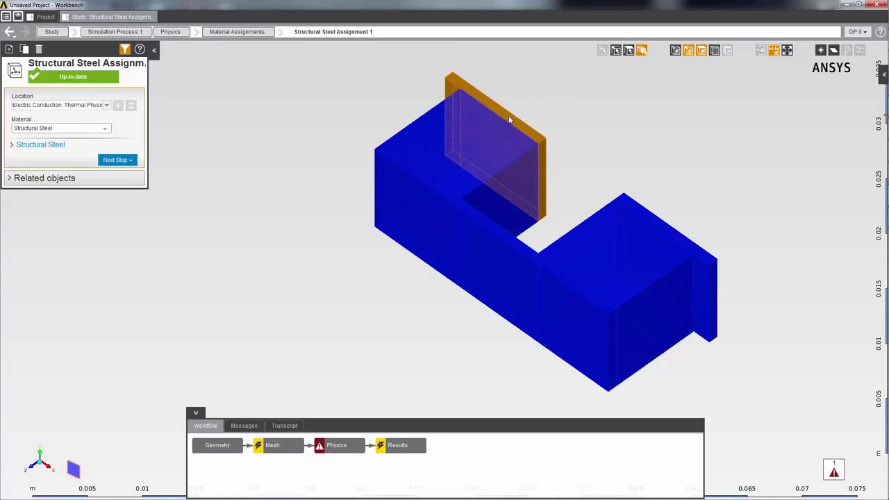
ctrl+click(634, 205)
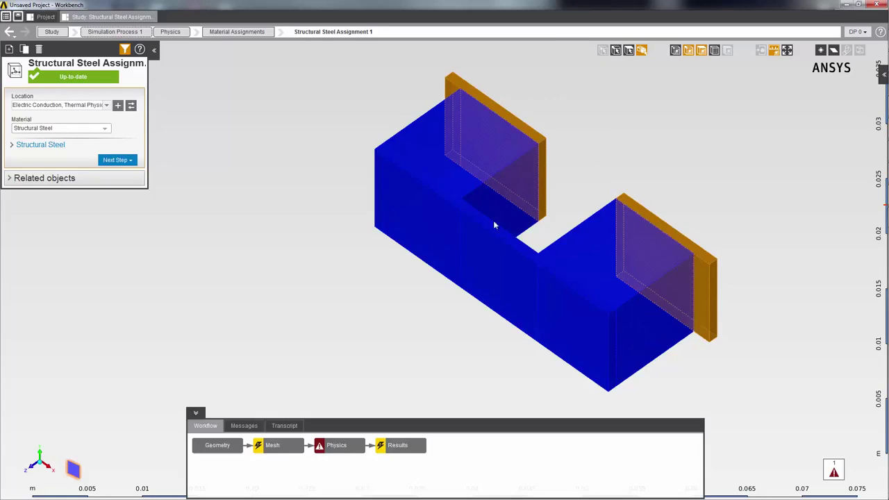
ctrl+click(444, 243)
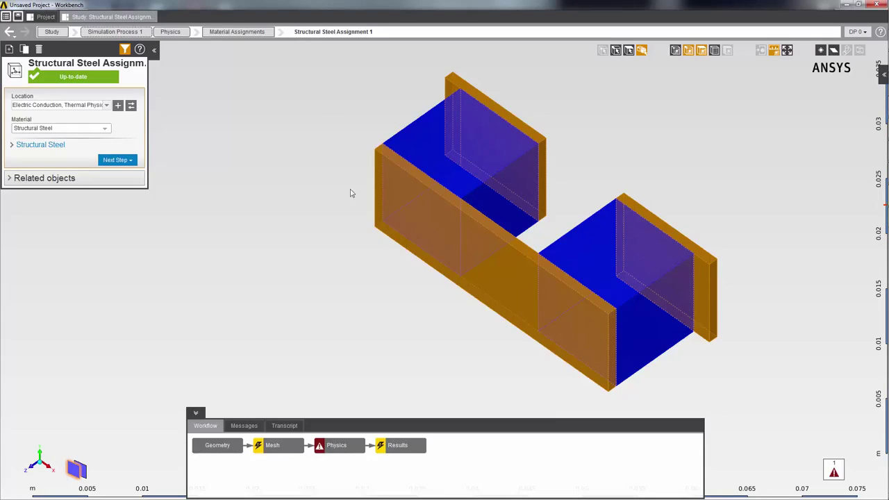
click(131, 106)
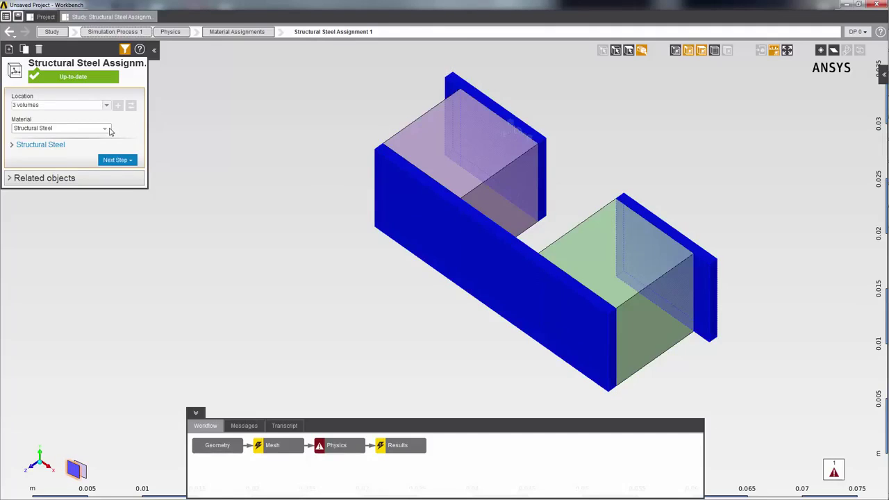
click(106, 130)
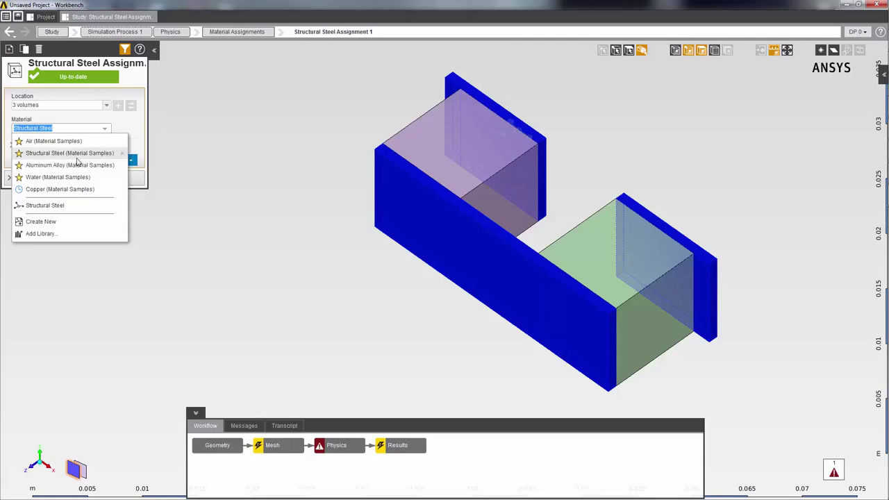
click(74, 192)
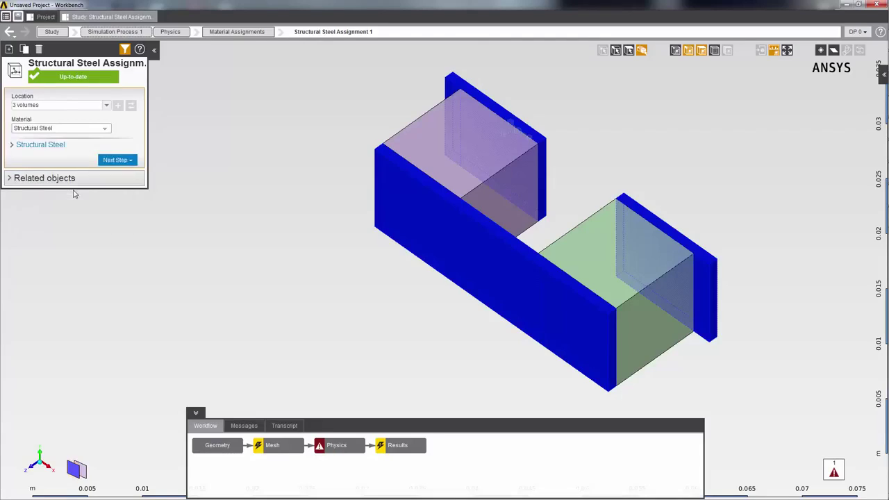
Step: Add an isotropic resistivity of 1.7E-08 ohm m to the copper material
click(11, 155)
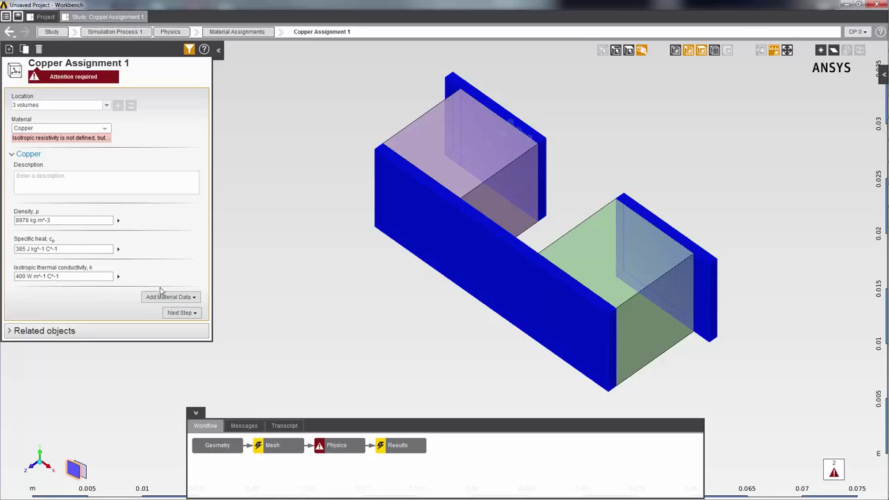
click(182, 296)
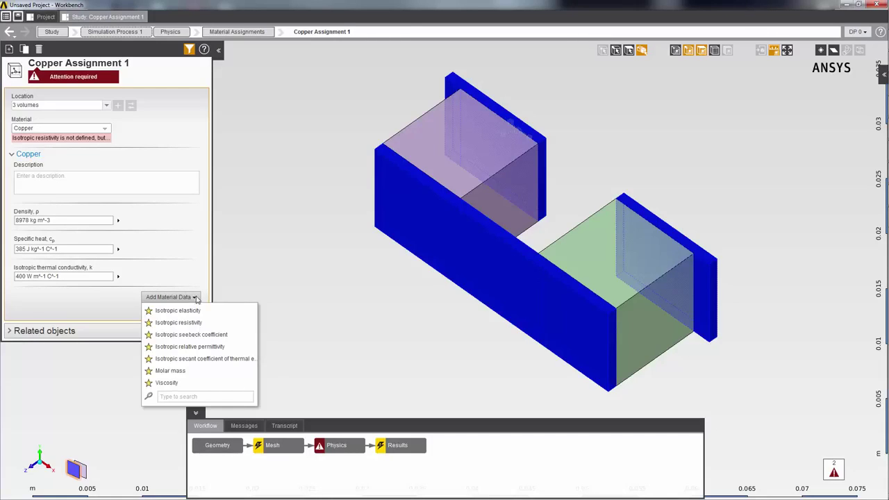
click(178, 322)
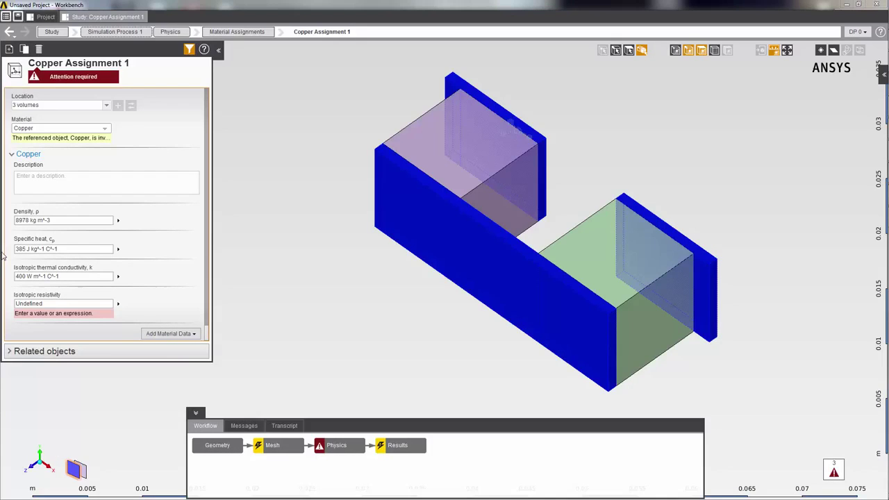
click(27, 303)
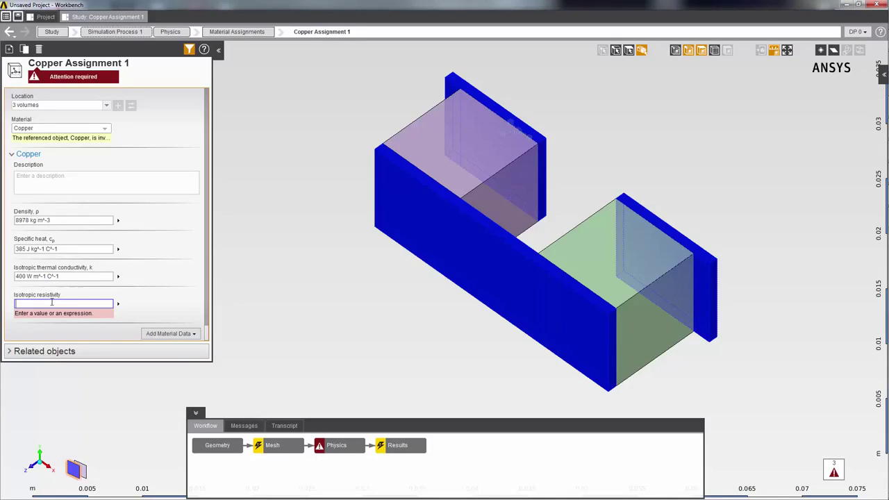
text(1.7E-08 [ ohm m)
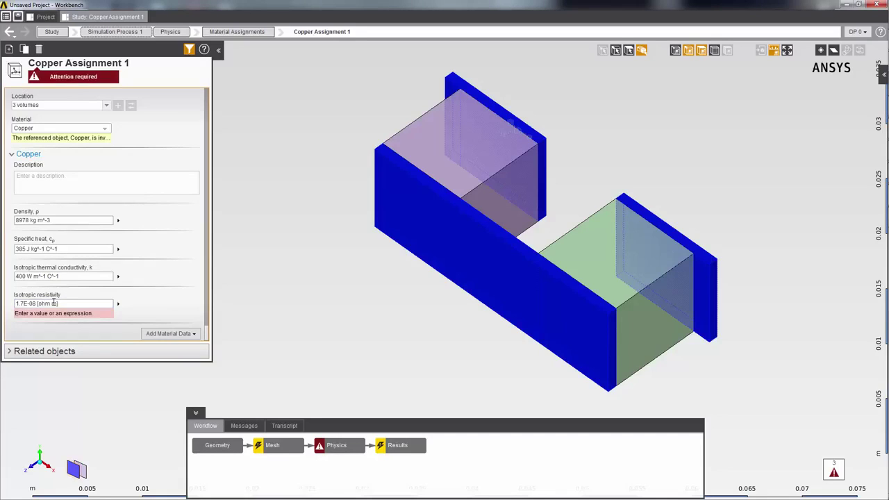
key(Return)
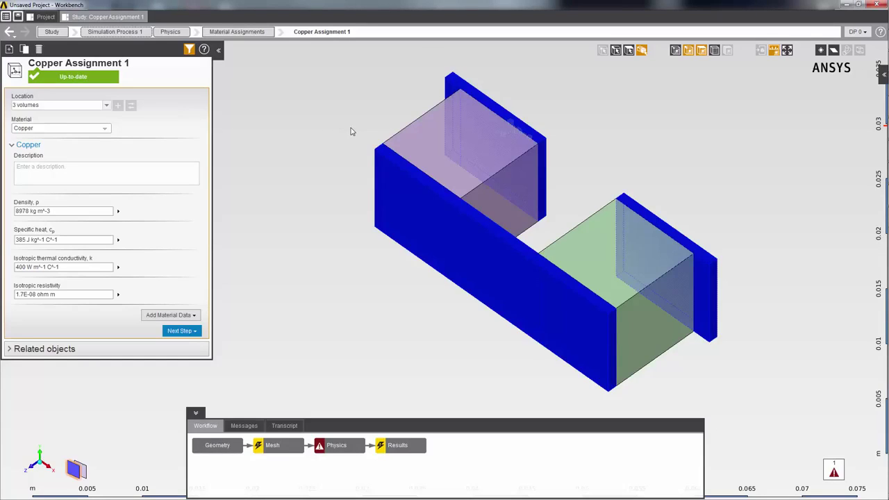
Step: Create a new N-Type Semiconductor material assignment on the rear cube pellet
click(418, 142)
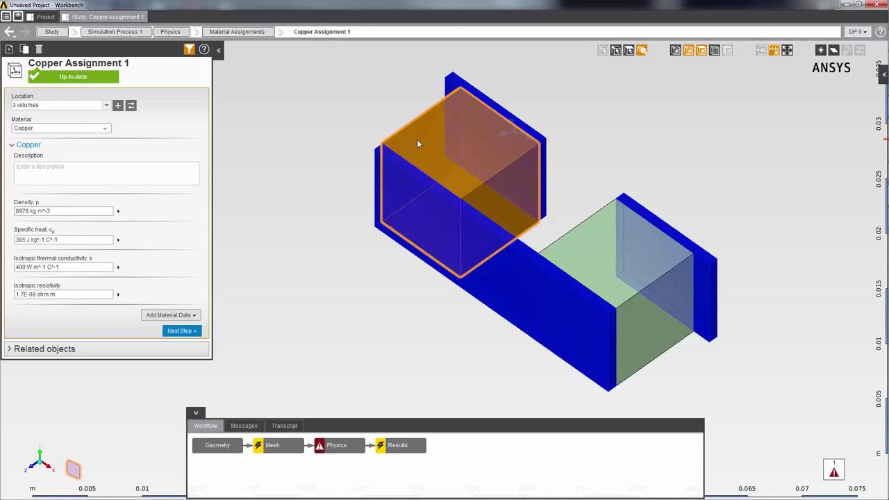
right_click(418, 144)
mouse_move(536, 199)
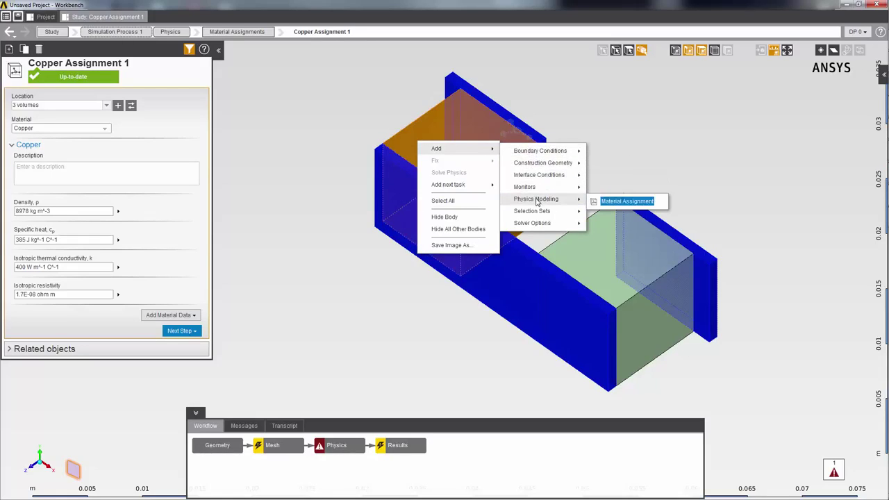
click(623, 202)
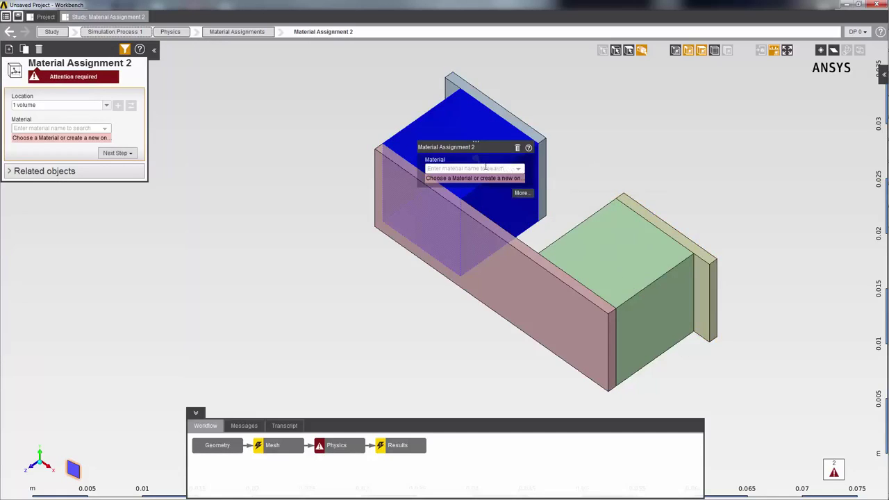
click(485, 167)
text(N-Ty)
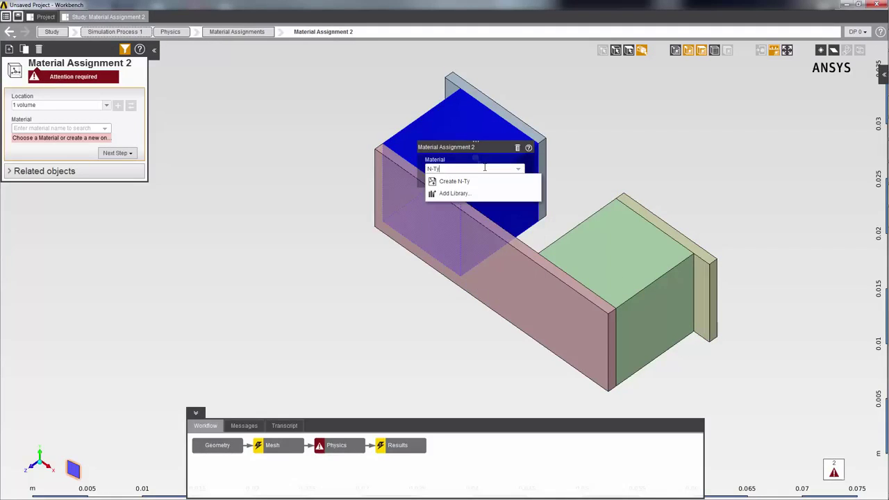
text(pe Semiconductor)
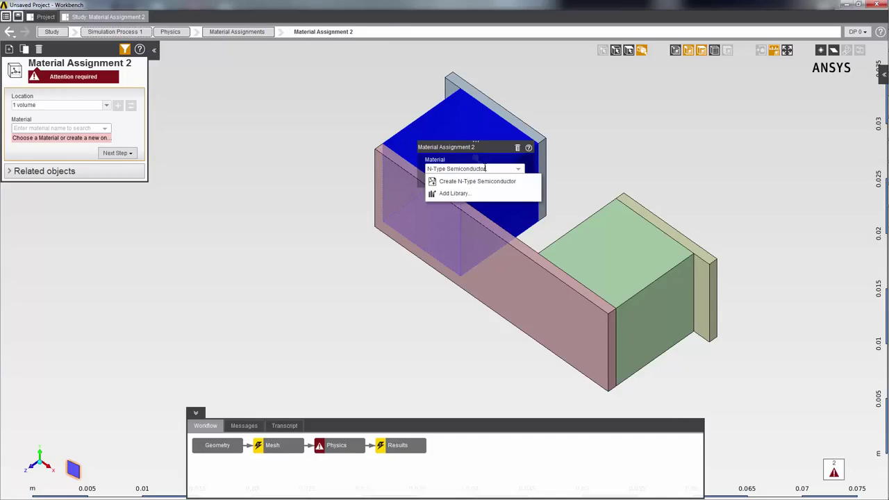
click(487, 182)
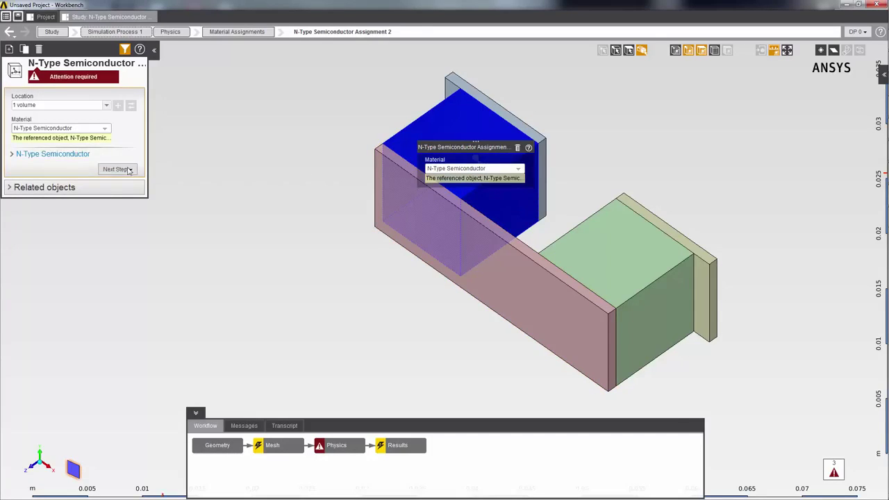
Step: Give the N-Type Semiconductor material an isotropic resistivity of 1.05E-05
click(11, 154)
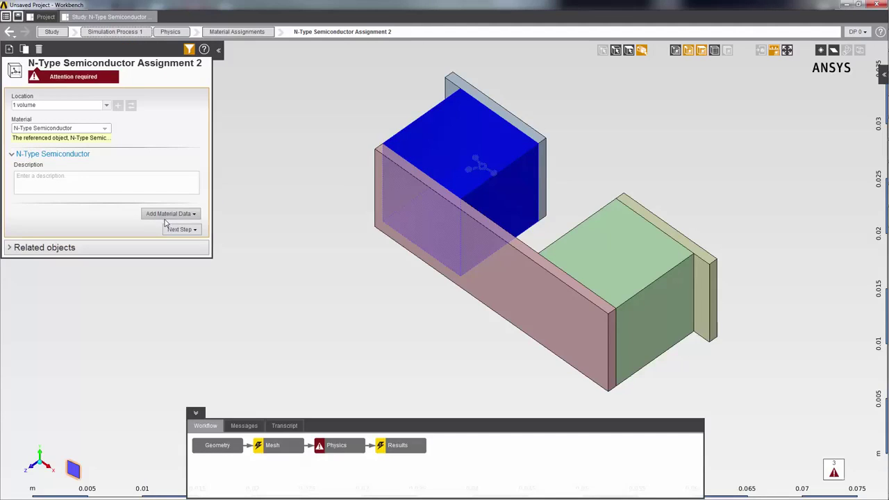
click(187, 217)
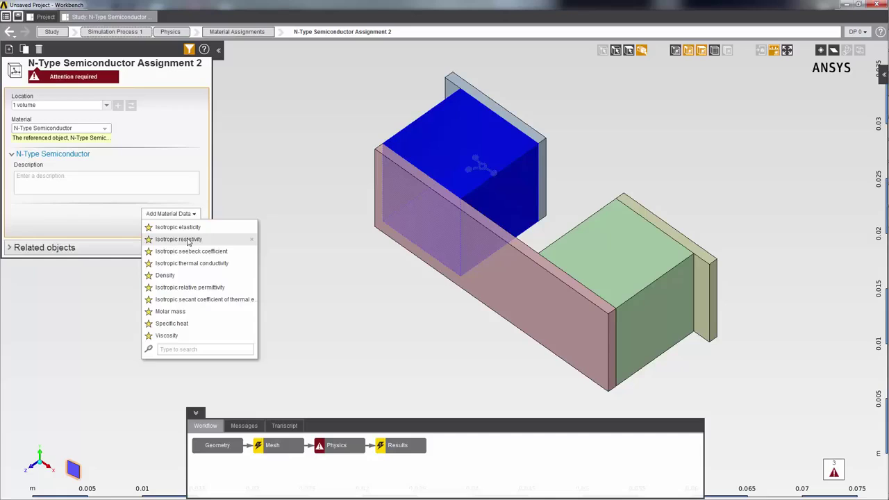
click(178, 239)
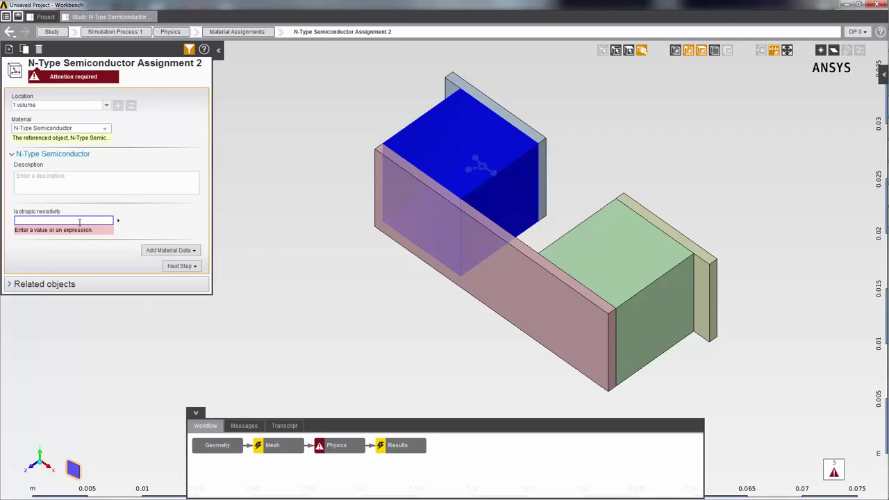
text(1.05E-05)
key(Return)
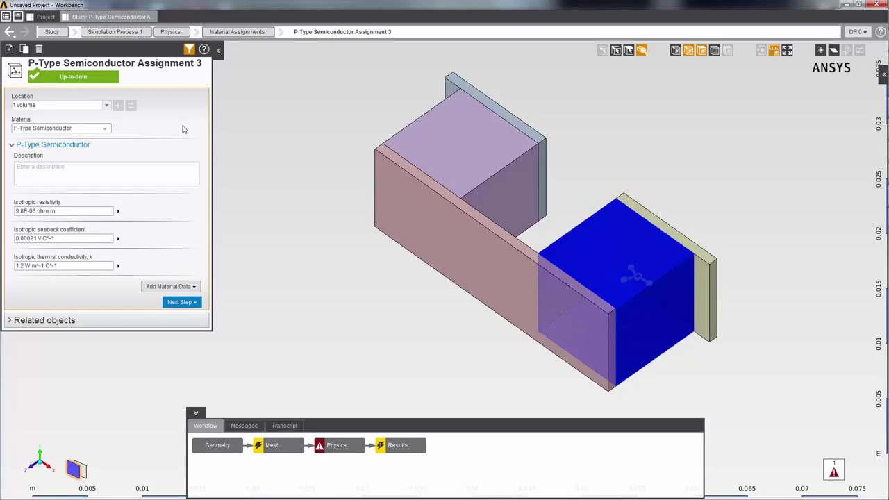
Step: Return to the Material Assignments list showing copper, N-type and P-type assignments
click(258, 33)
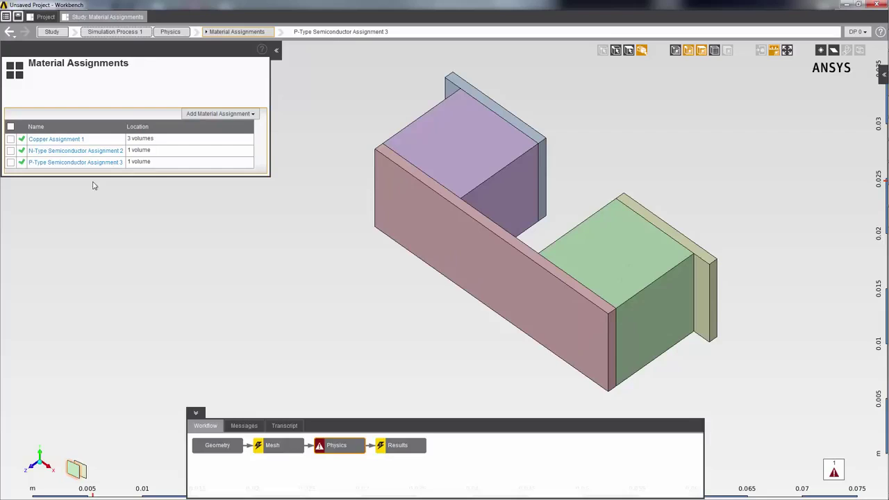
Step: Apply a 54 C temperature constraint to both end plates' outer faces
click(323, 453)
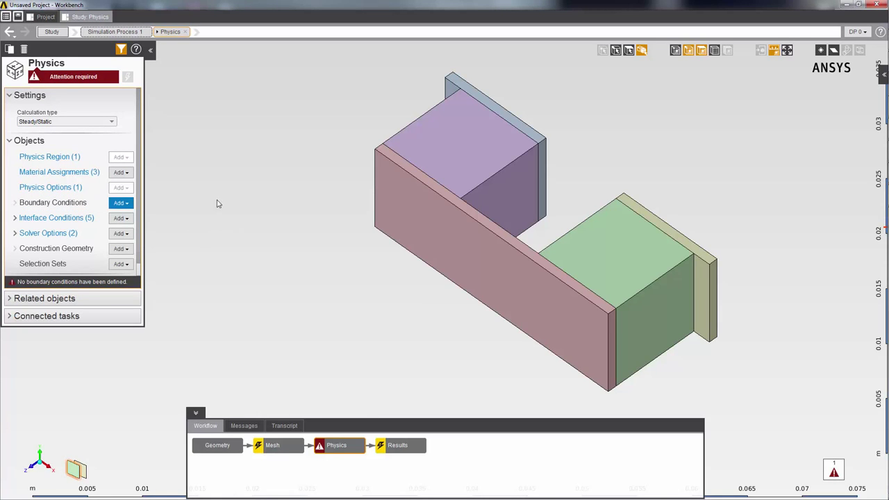
click(629, 54)
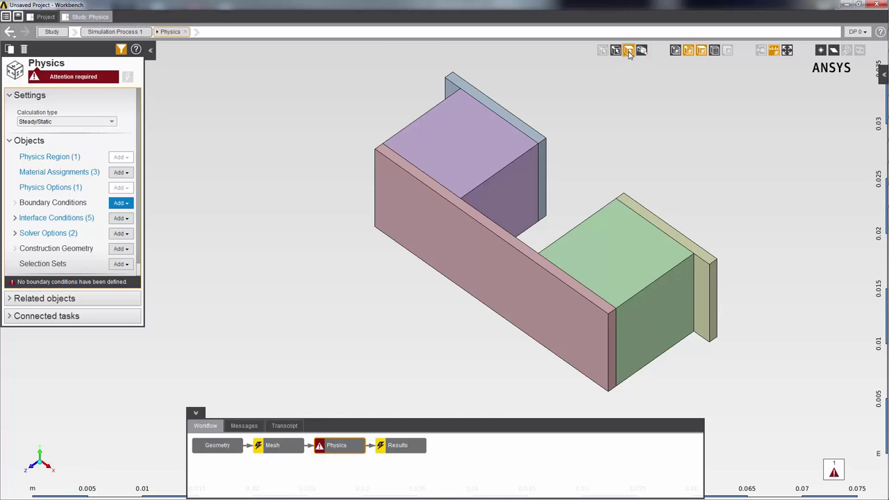
mouse_move(430, 173)
middle_down()
mouse_move(424, 268)
mouse_move(468, 312)
mouse_move(334, 309)
middle_up()
click(520, 67)
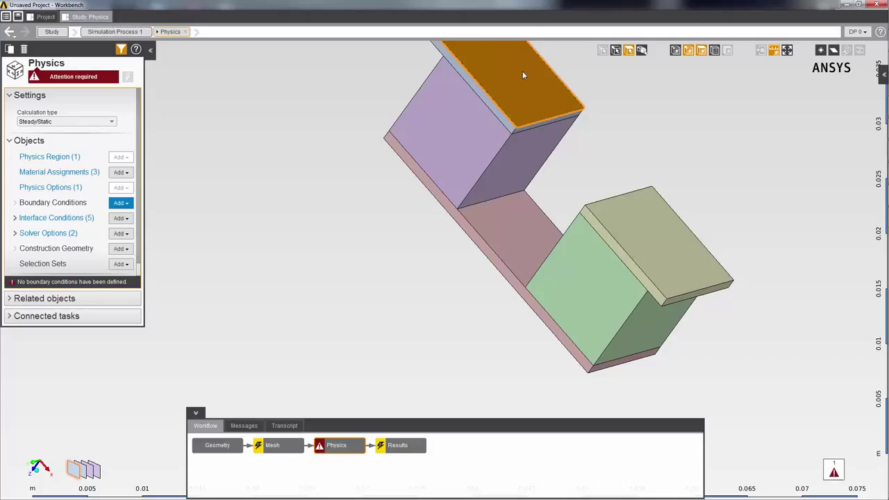
ctrl+click(618, 218)
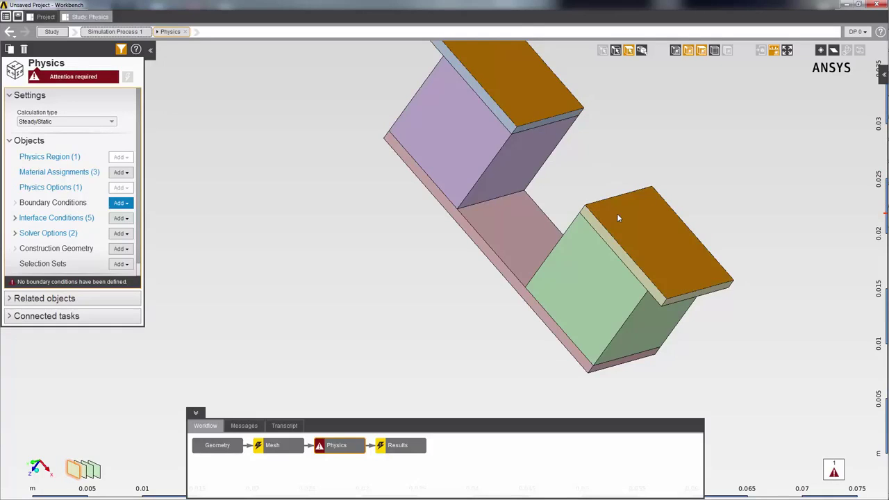
right_click(294, 187)
mouse_move(334, 191)
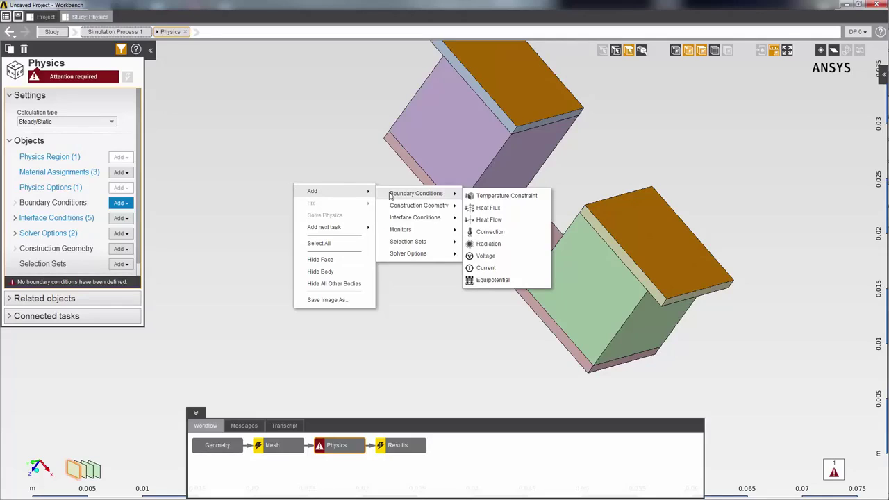
mouse_move(416, 193)
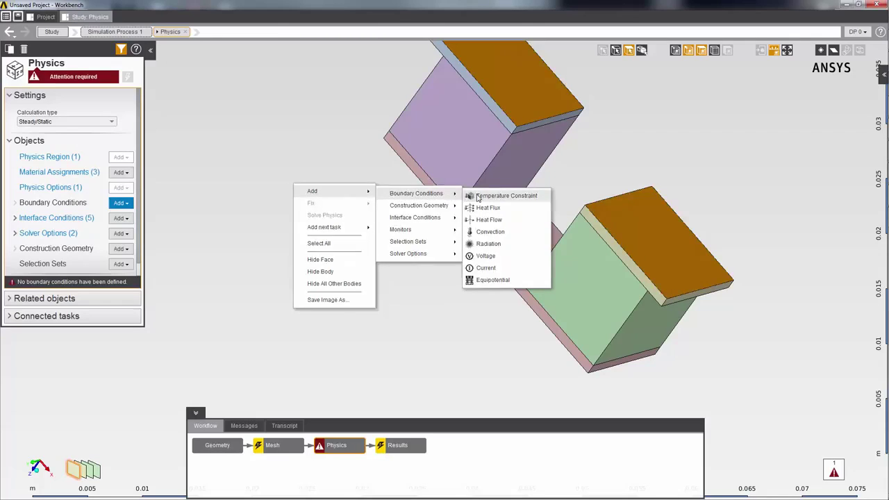
click(478, 198)
click(352, 212)
text(54)
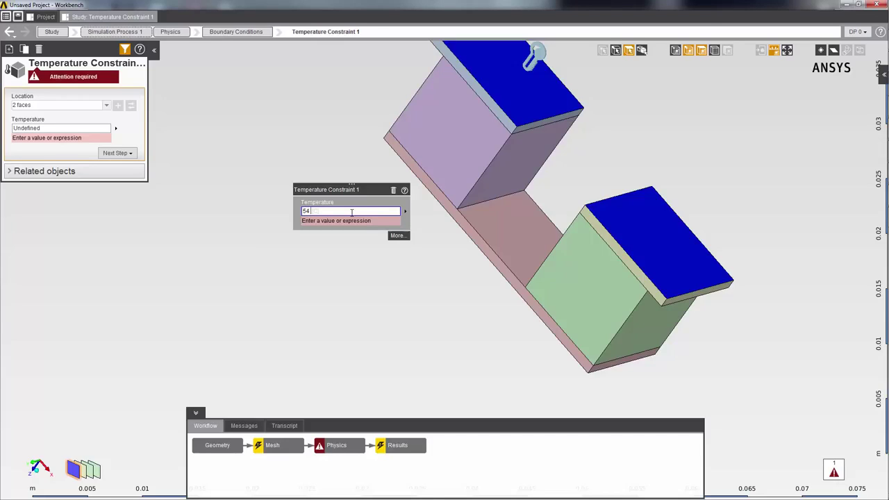
key(Return)
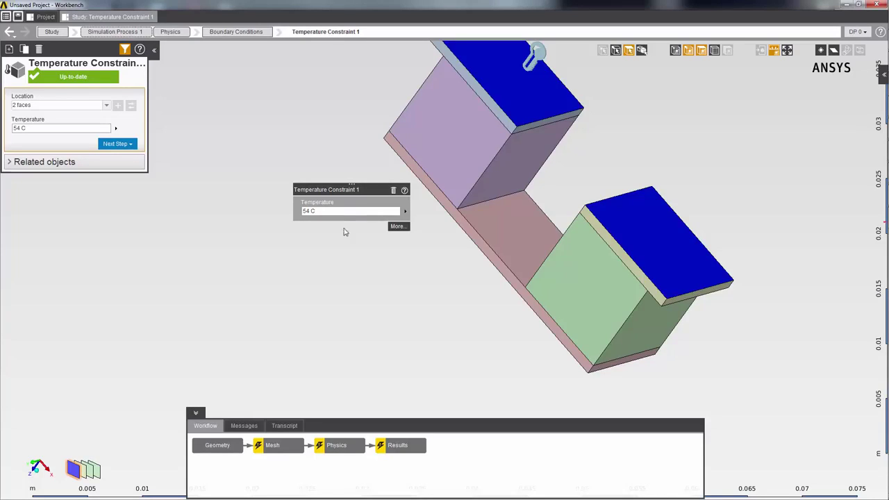
Step: Apply a 0 V voltage to the olive plate's thin side face
click(725, 294)
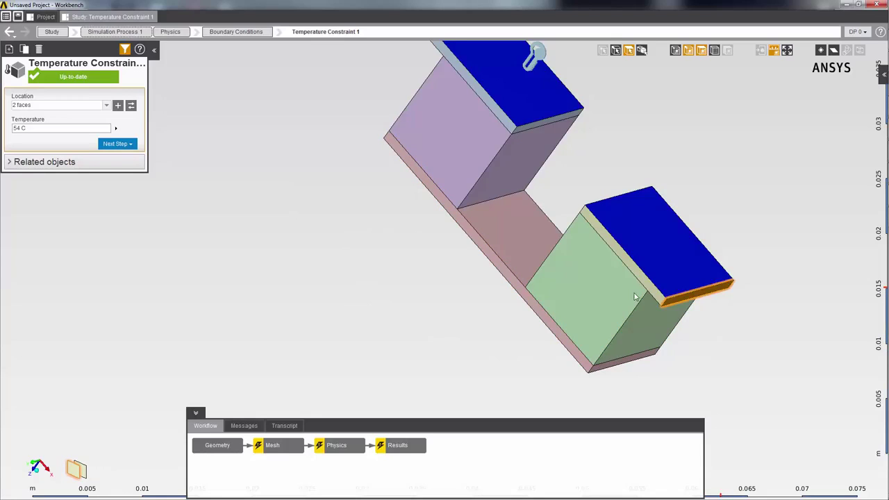
right_click(227, 208)
mouse_move(264, 214)
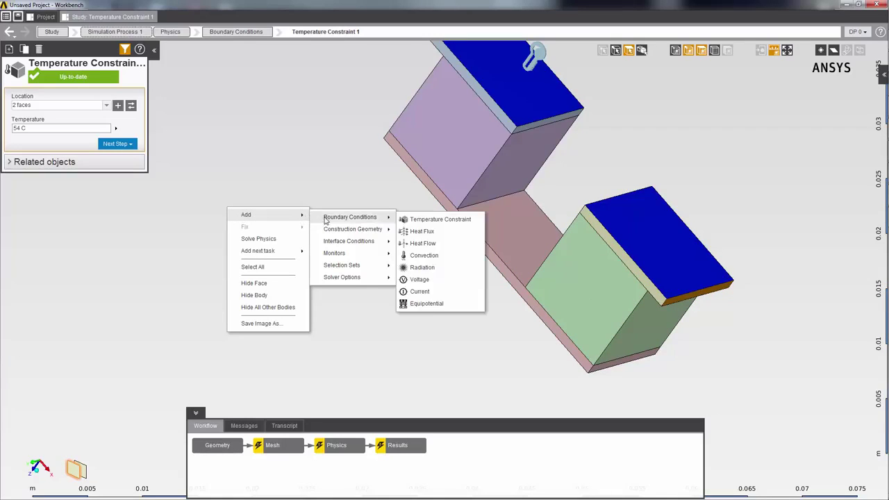
mouse_move(350, 217)
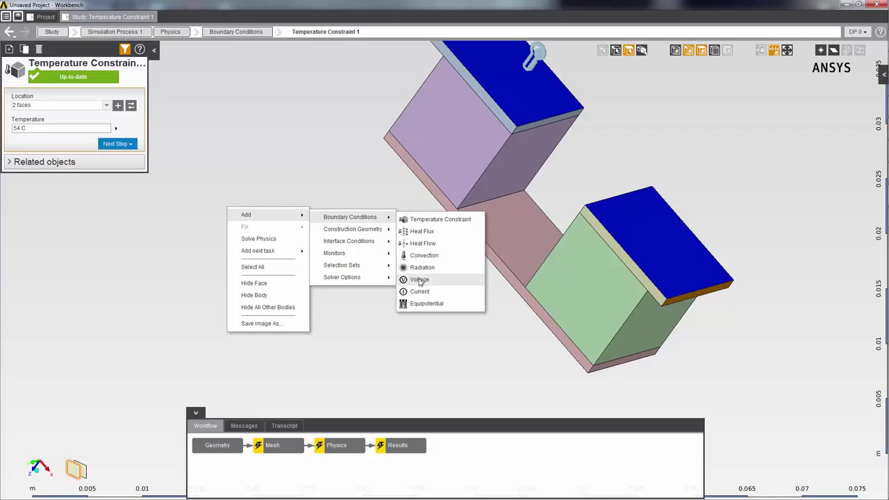
click(420, 280)
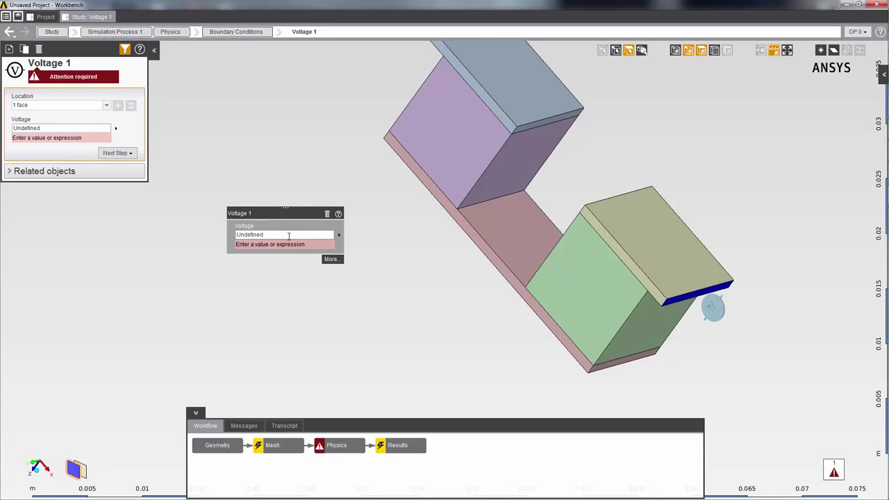
click(288, 236)
key(Return)
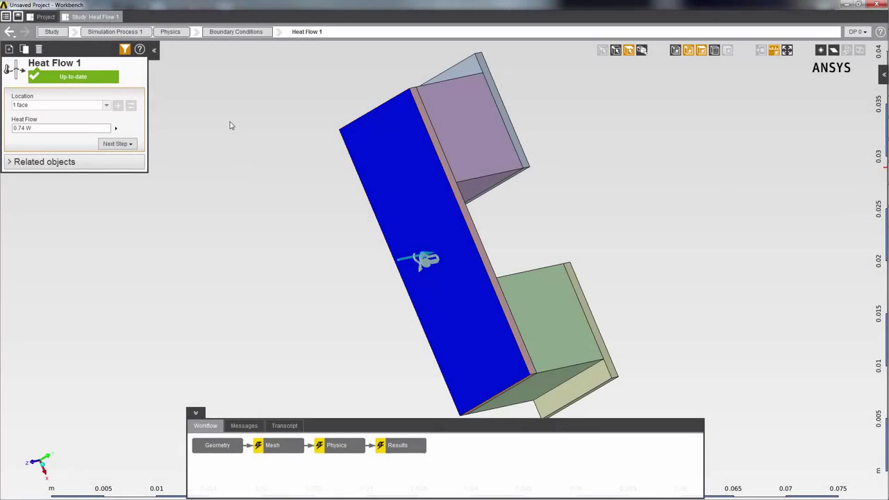
click(241, 36)
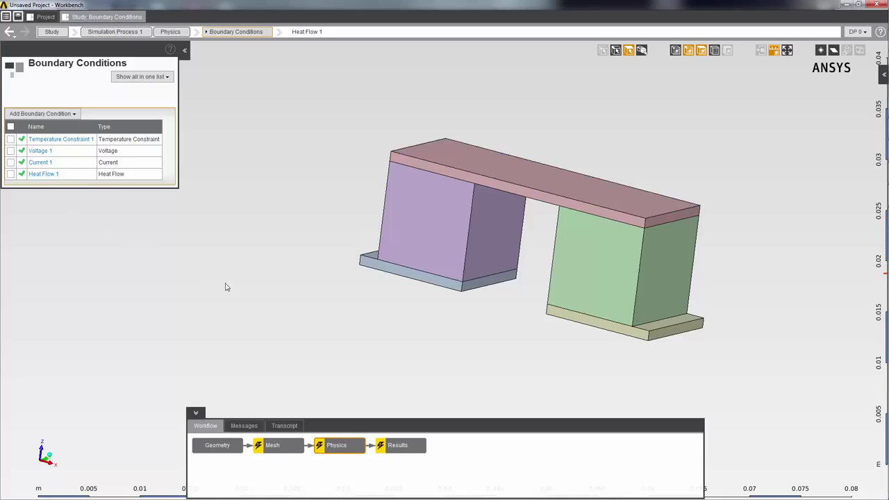
Step: Update the Physics step to solve the model, then open Results
right_click(344, 449)
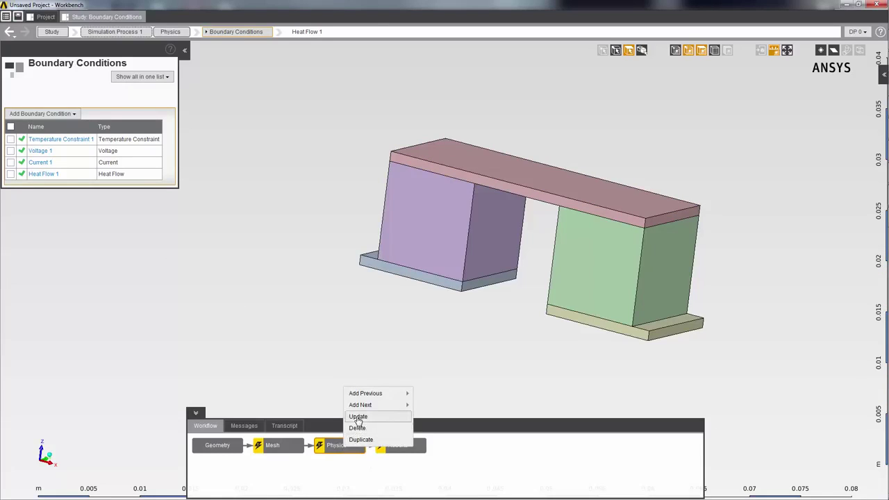
click(293, 337)
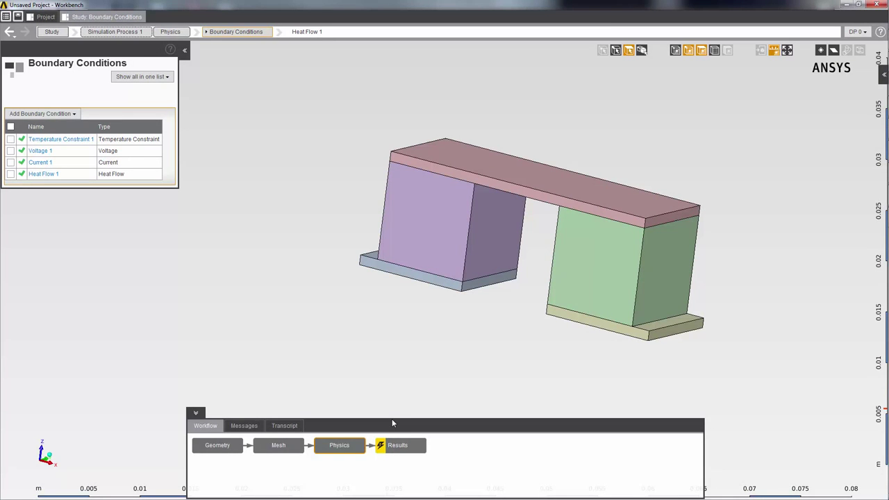
click(396, 445)
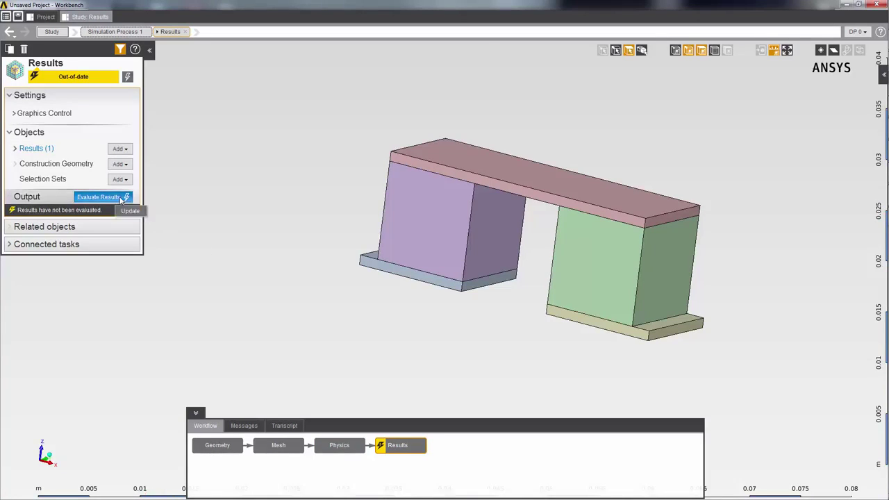
Step: Evaluate results and inspect Contour (1), showing temperature from -1.807 to 54.05 C
click(121, 197)
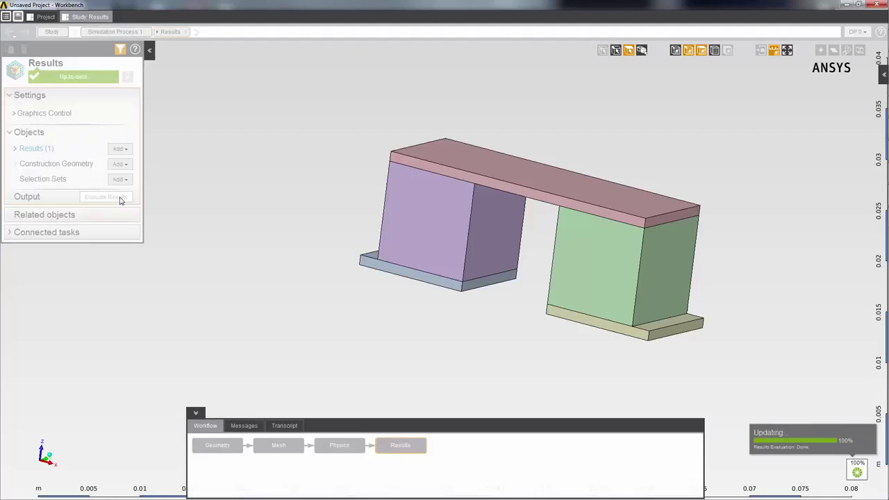
click(13, 148)
click(30, 162)
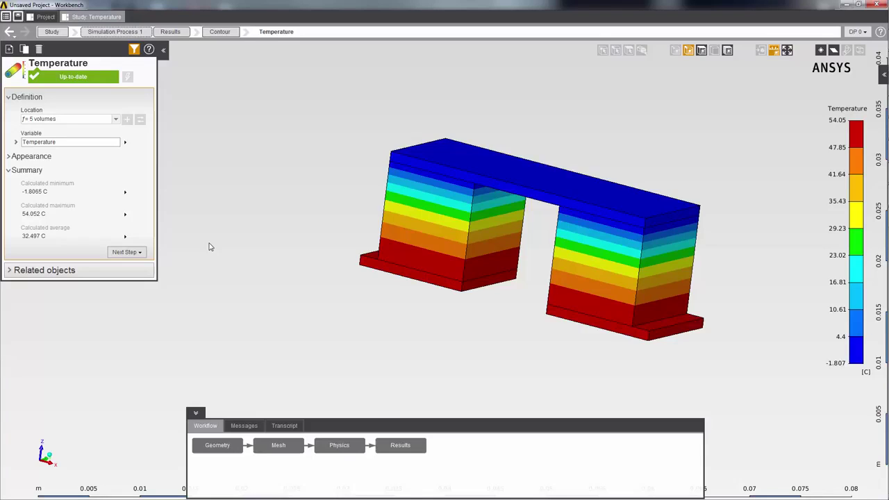
click(399, 445)
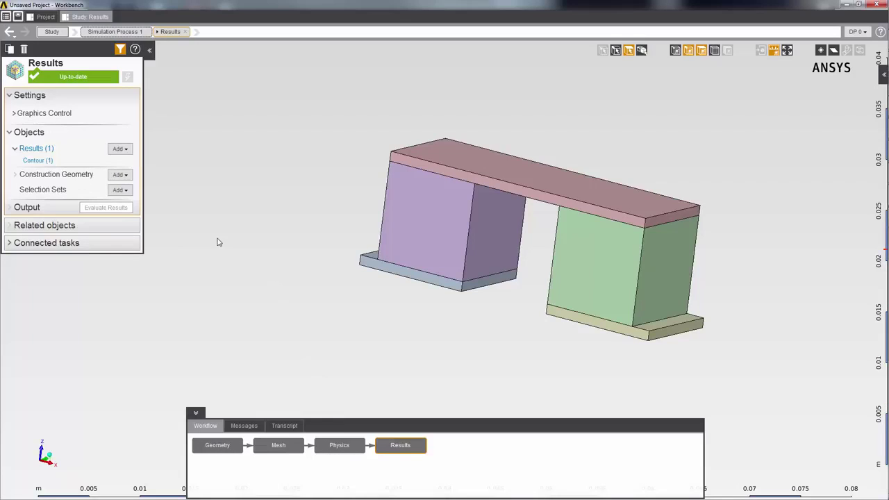
Step: Add an Electric Potential contour result and evaluate it across the pellets
click(130, 153)
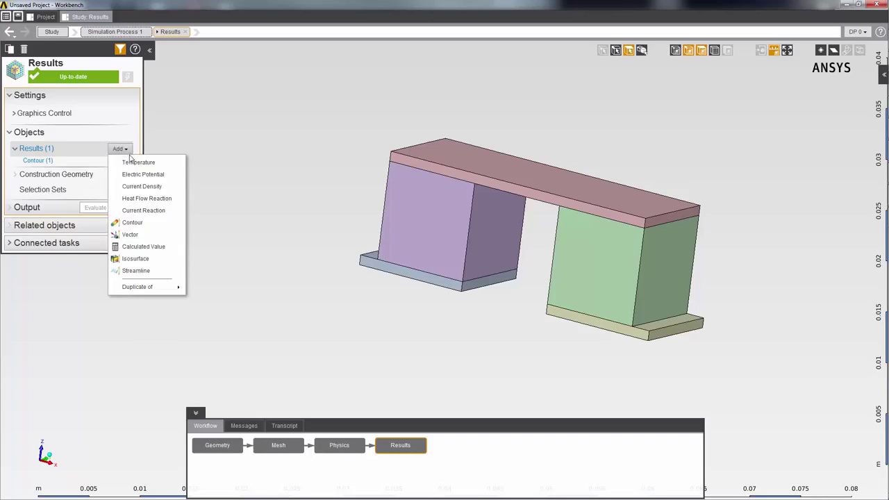
click(130, 175)
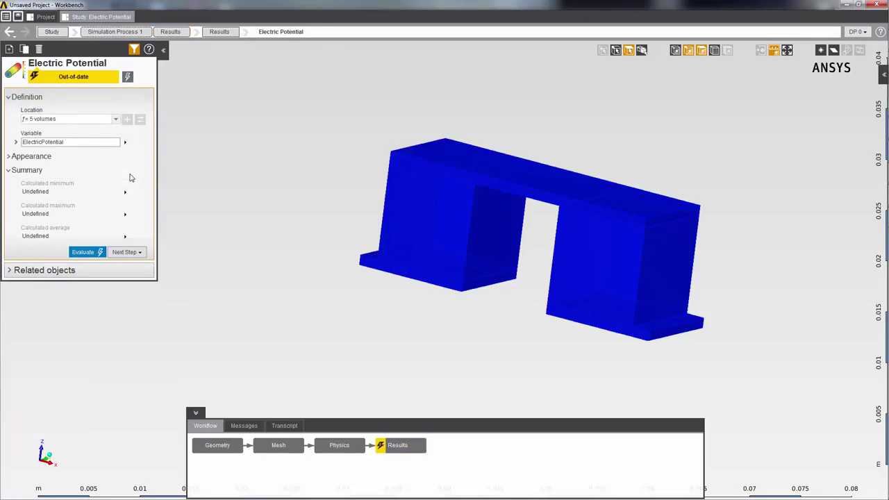
click(82, 255)
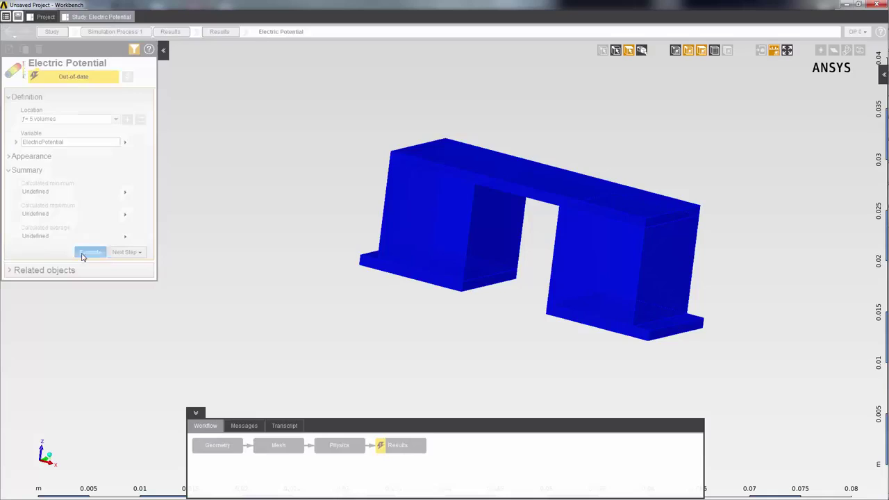